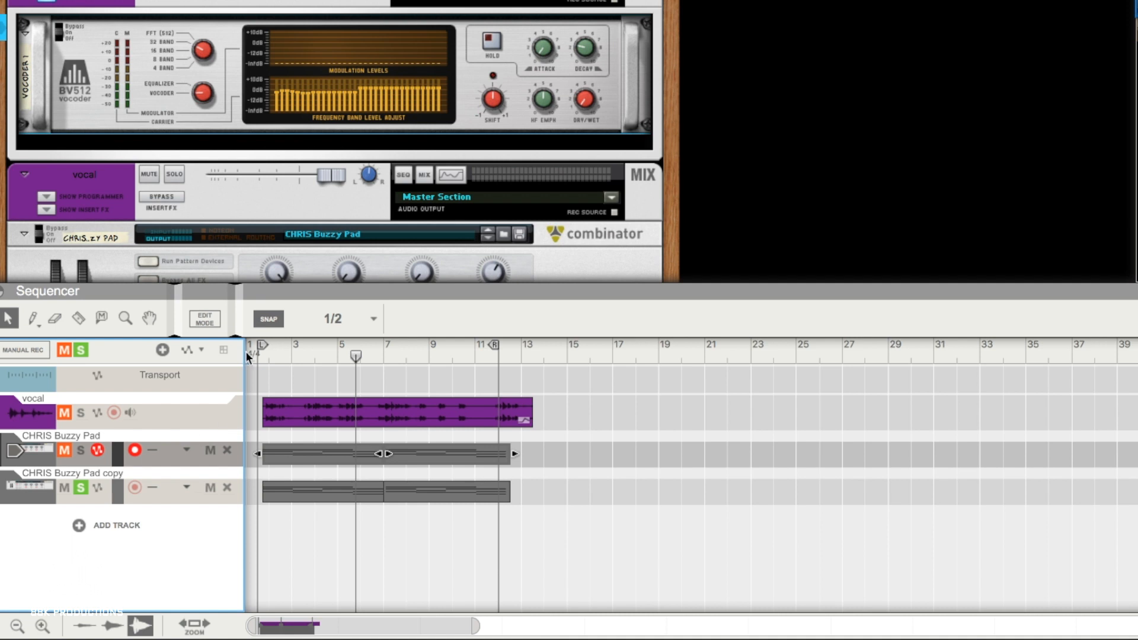
Step: Play back and stop the soloed CHRIS Buzzy Pad copy track, and mute that track
key(space)
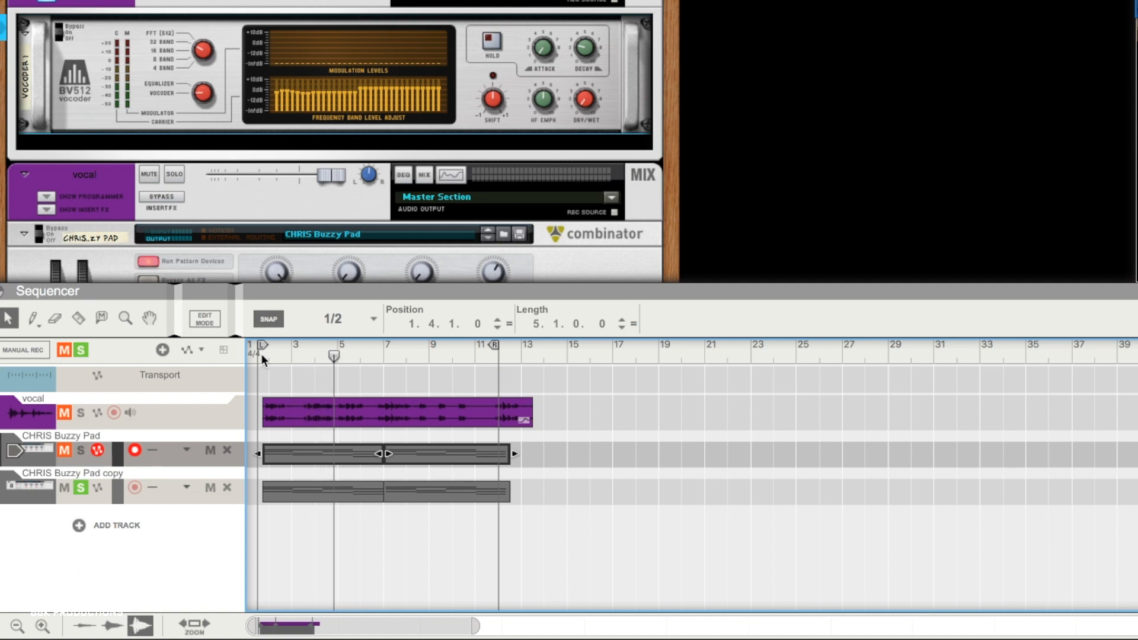
key(space)
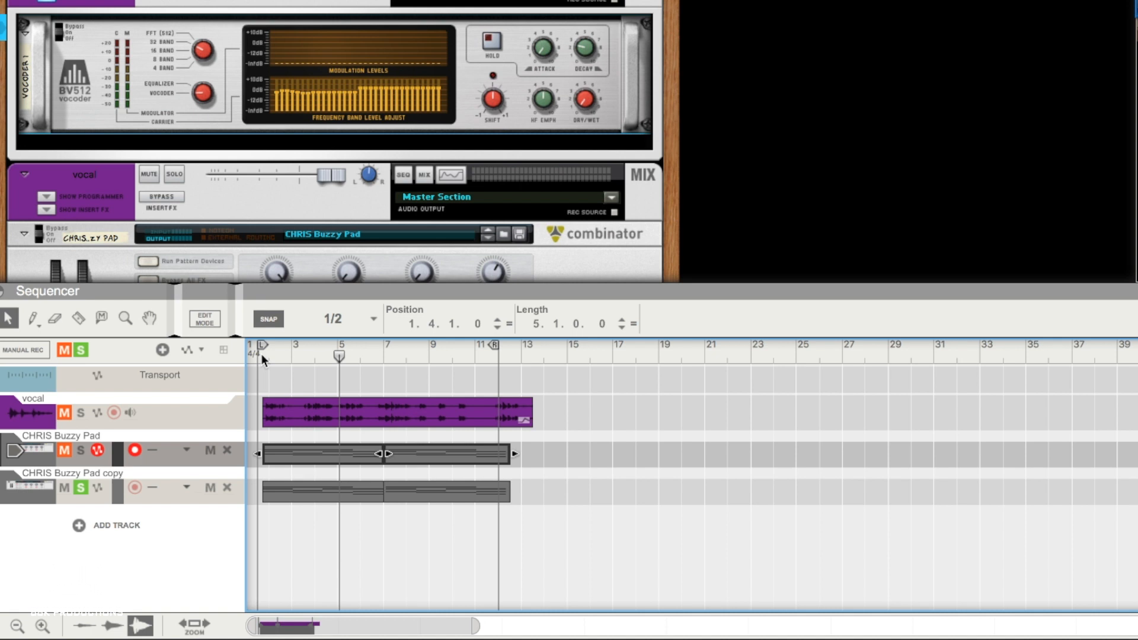
click(71, 487)
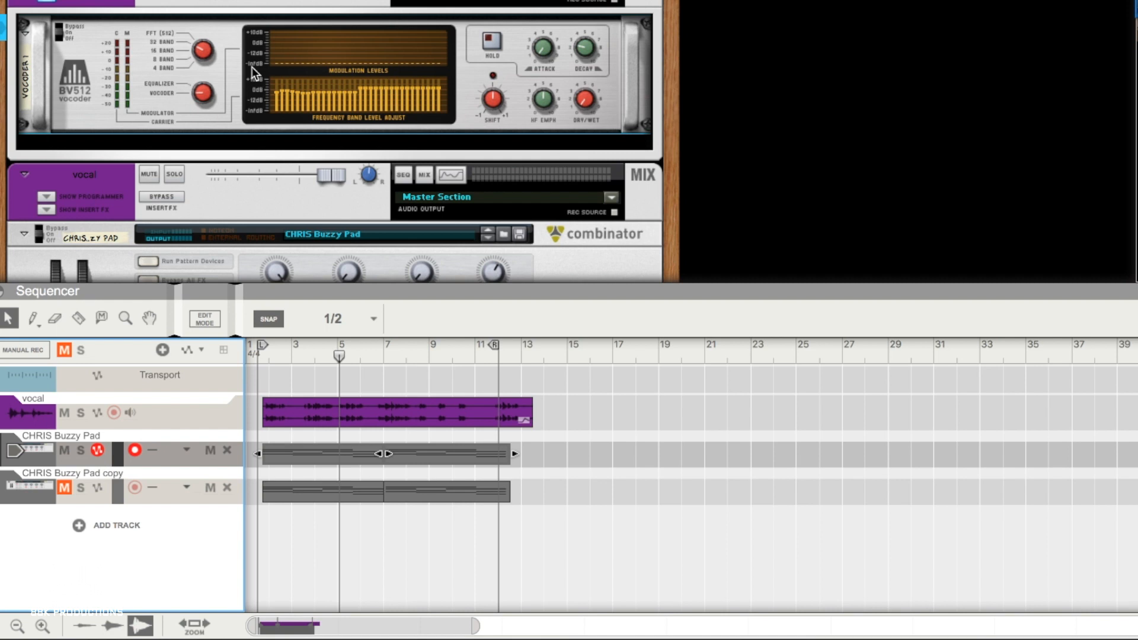
Step: Flip the rack to its rear and disconnect the modulator and carrier input cables from the BV512 vocoder
key(Tab)
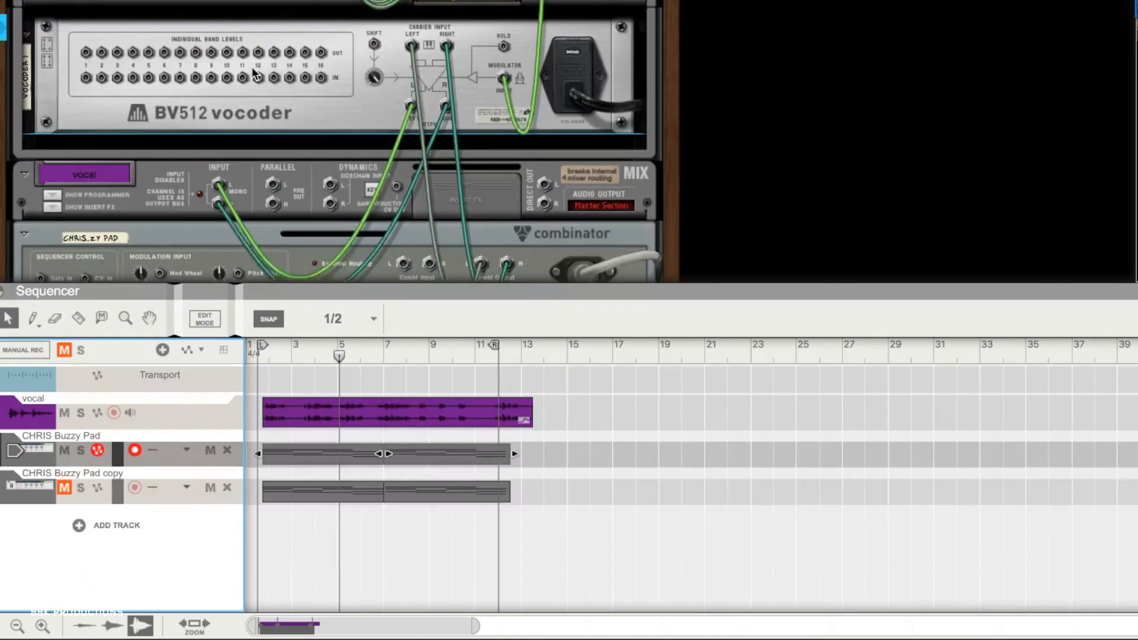
drag(505, 76, 496, 43)
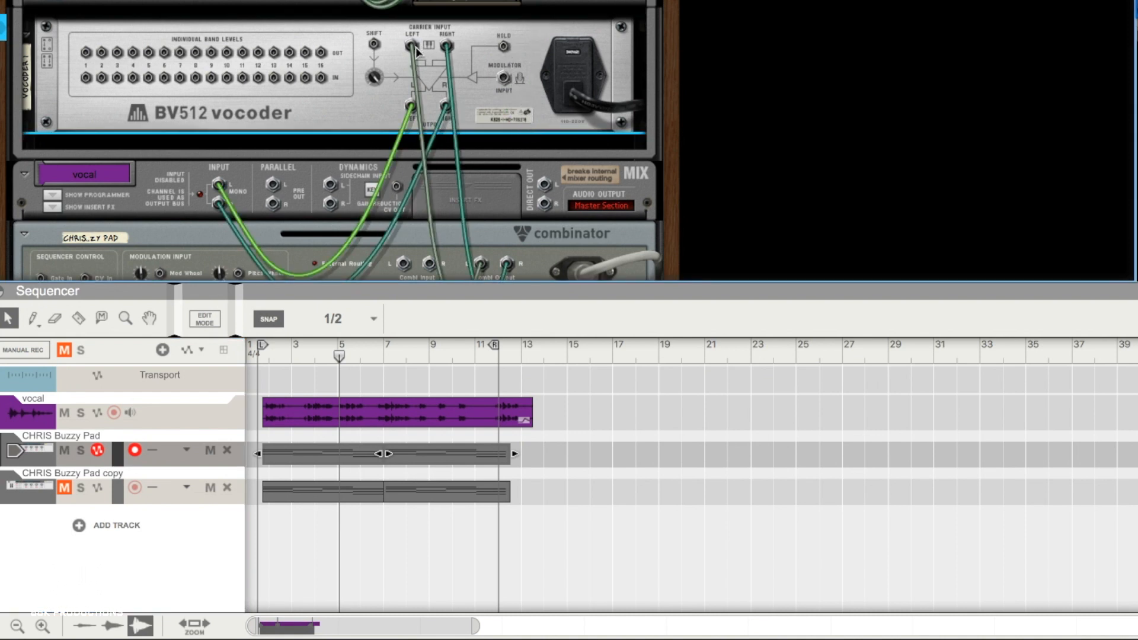
drag(415, 47, 412, 68)
scroll(438, 52, up, 2)
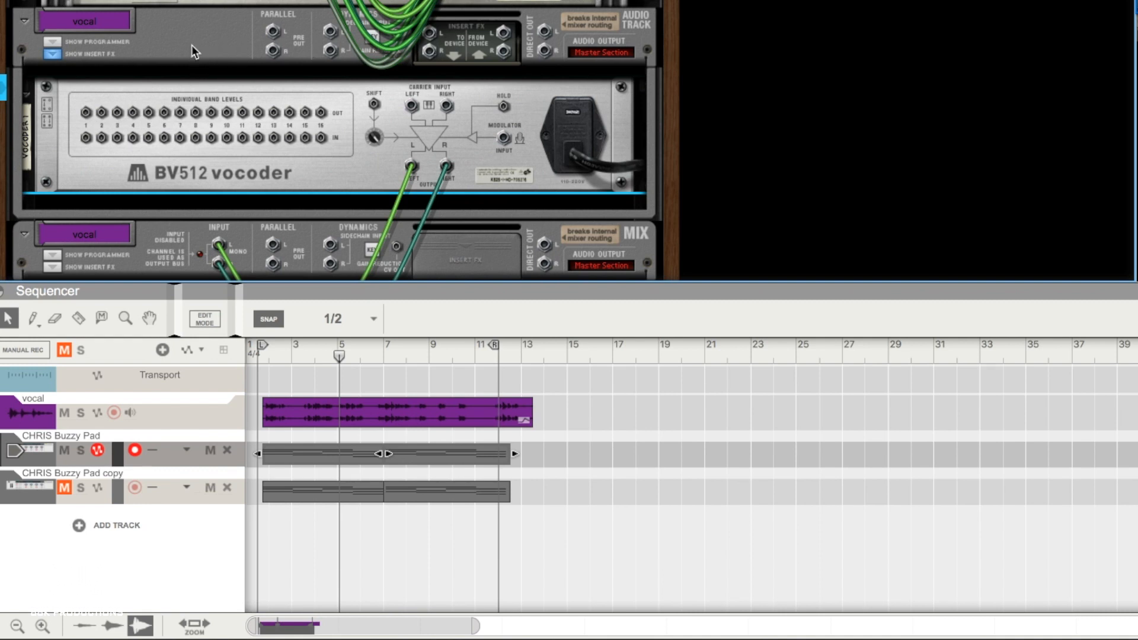
Step: Solo the vocal track and play it from the start of the loop without the vocoder routing
click(265, 358)
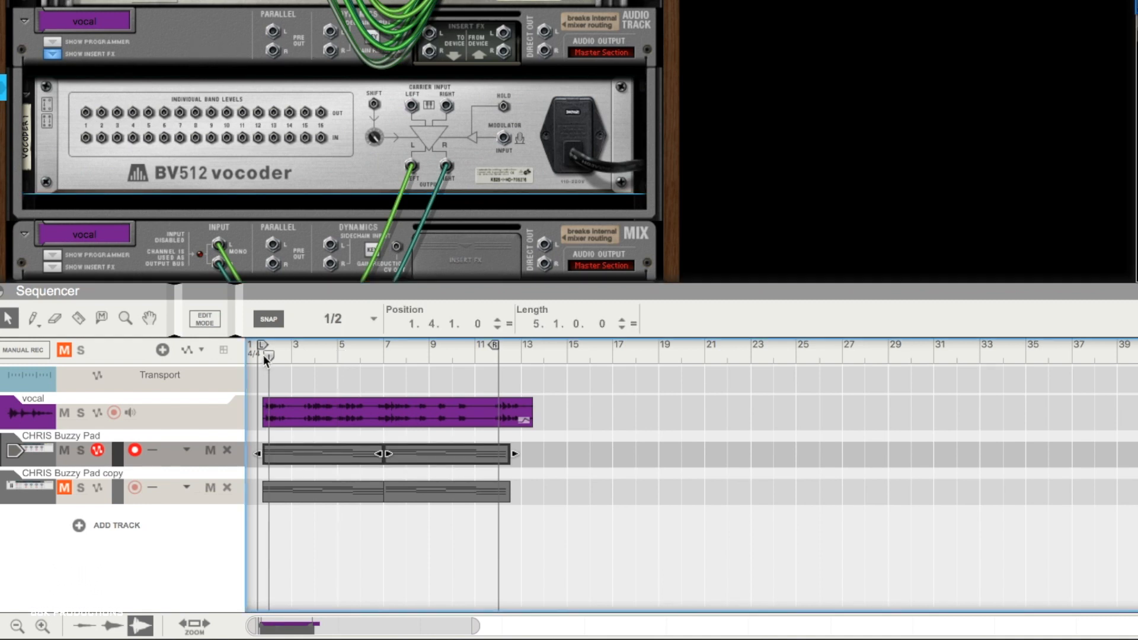
click(81, 413)
key(space)
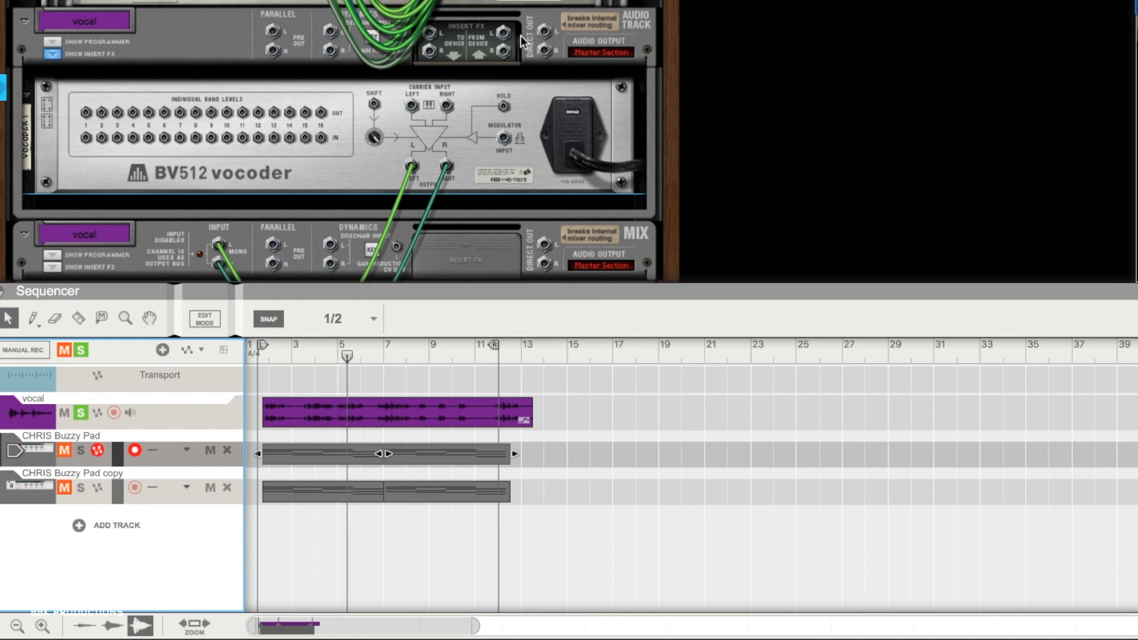
Step: Connect the vocal's direct out to the vocoder's modulator input and the CHRIS Buzzy Pad Combinator output to its carrier inputs, finishing on the rack front
drag(543, 34, 504, 138)
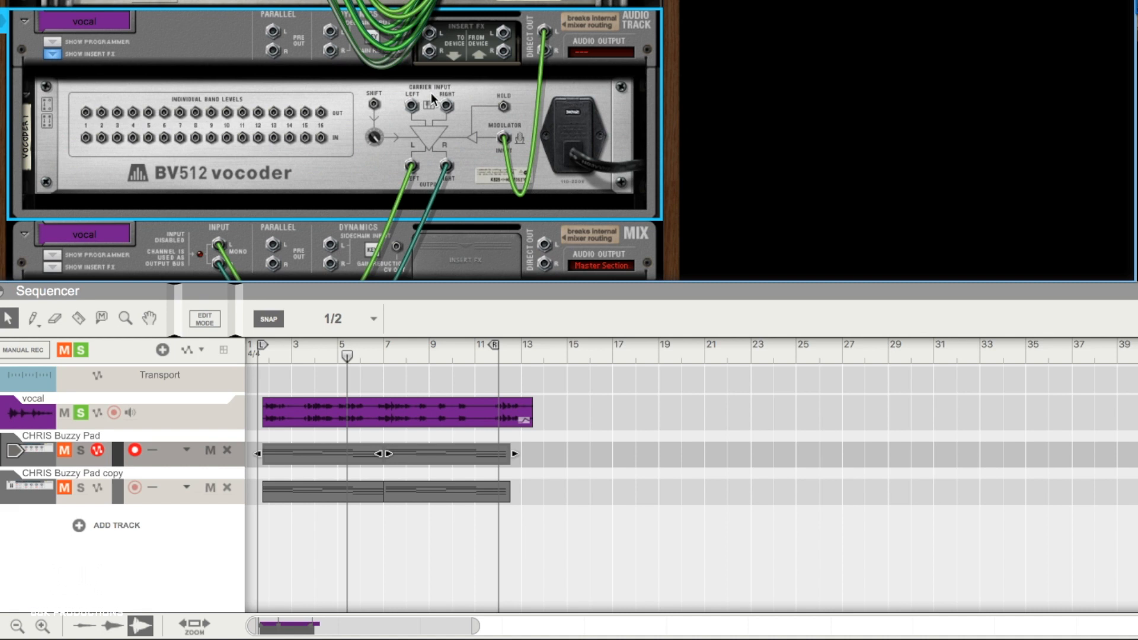
scroll(326, 128, down, 3)
scroll(327, 132, down, 3)
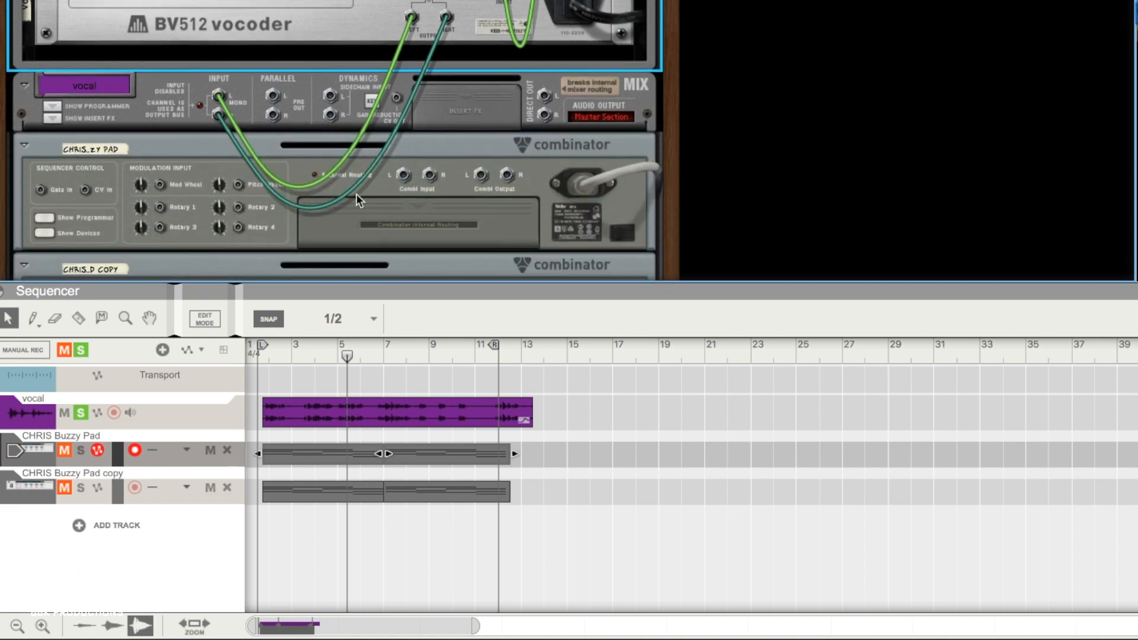
drag(482, 177, 410, 78)
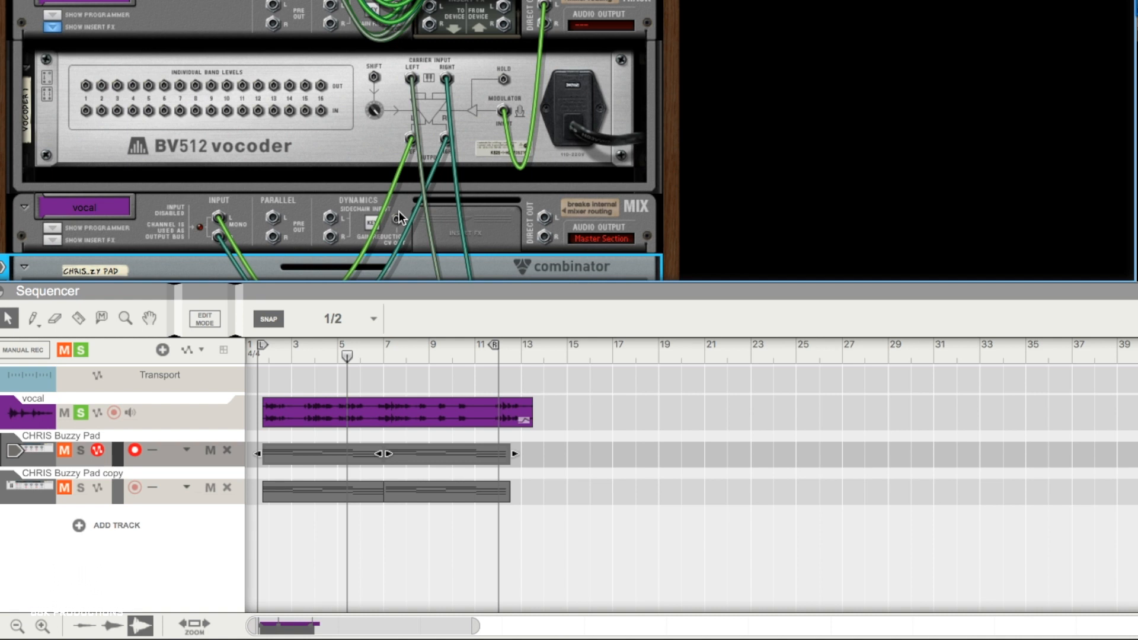
key(Tab)
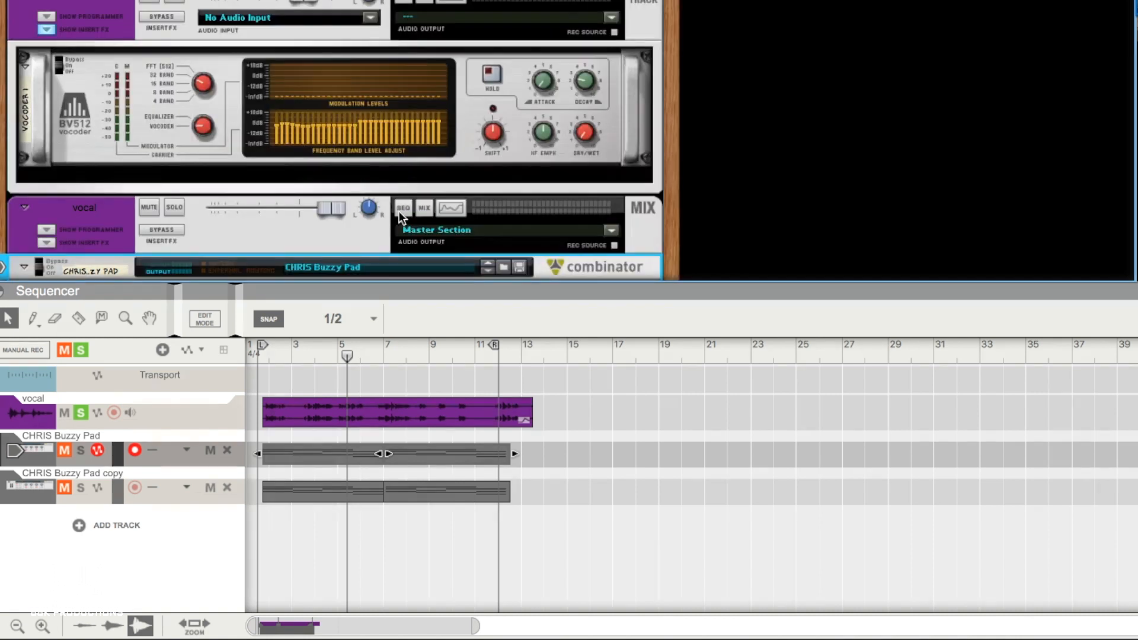
Step: Turn the vocoder's Dry/Wet fully wet, solo the CHRIS Buzzy Pad track with the vocal and play from the loop start
click(267, 355)
click(584, 135)
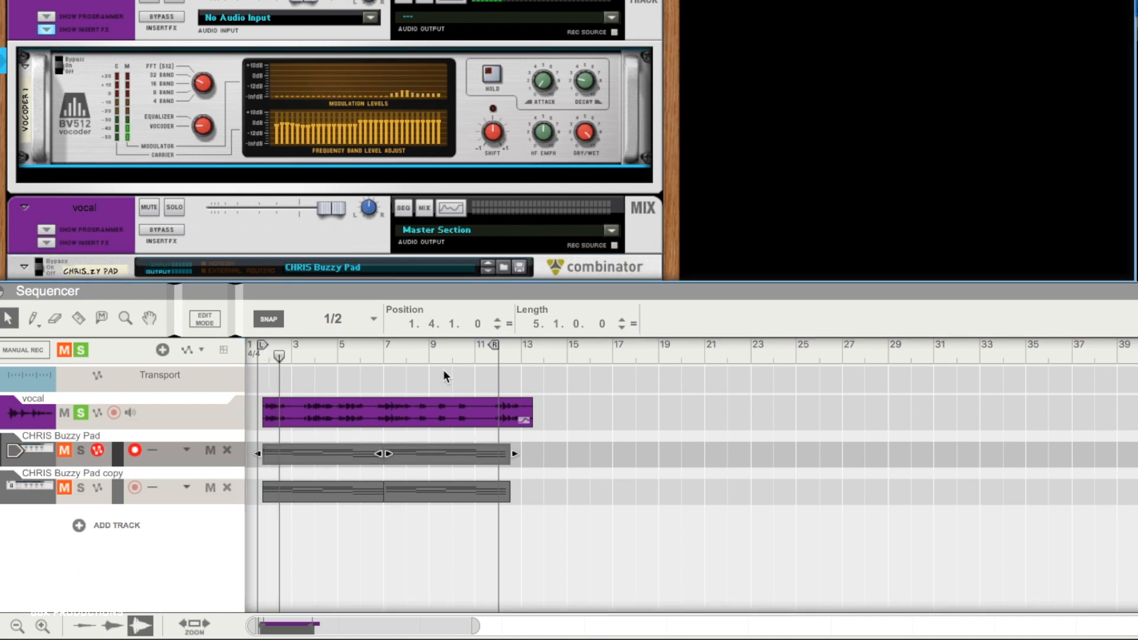
click(81, 451)
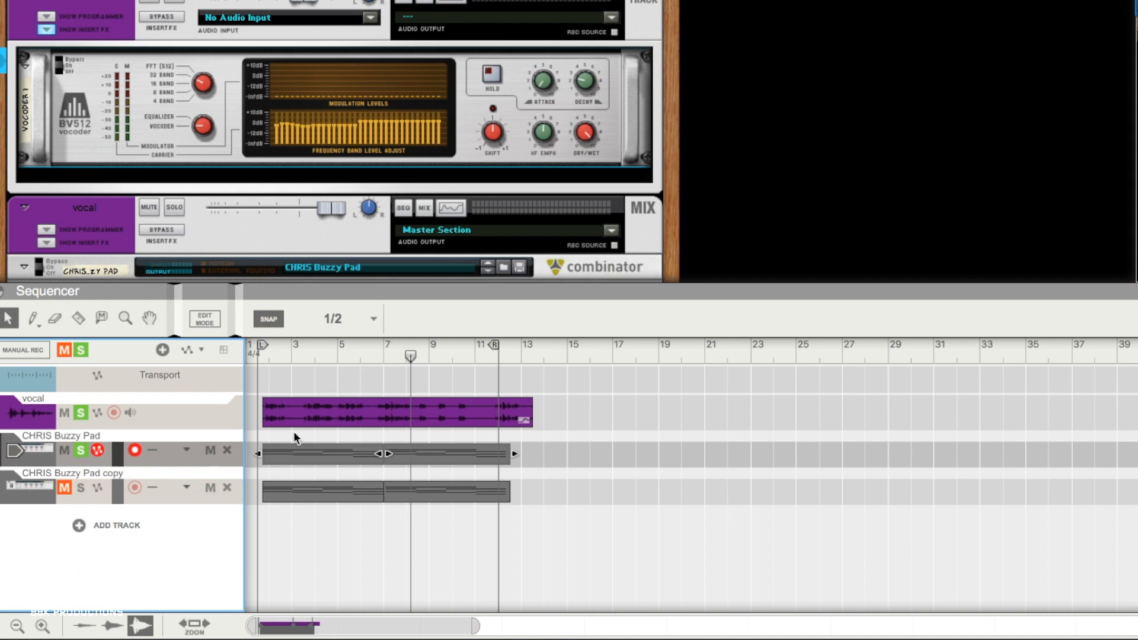
click(266, 356)
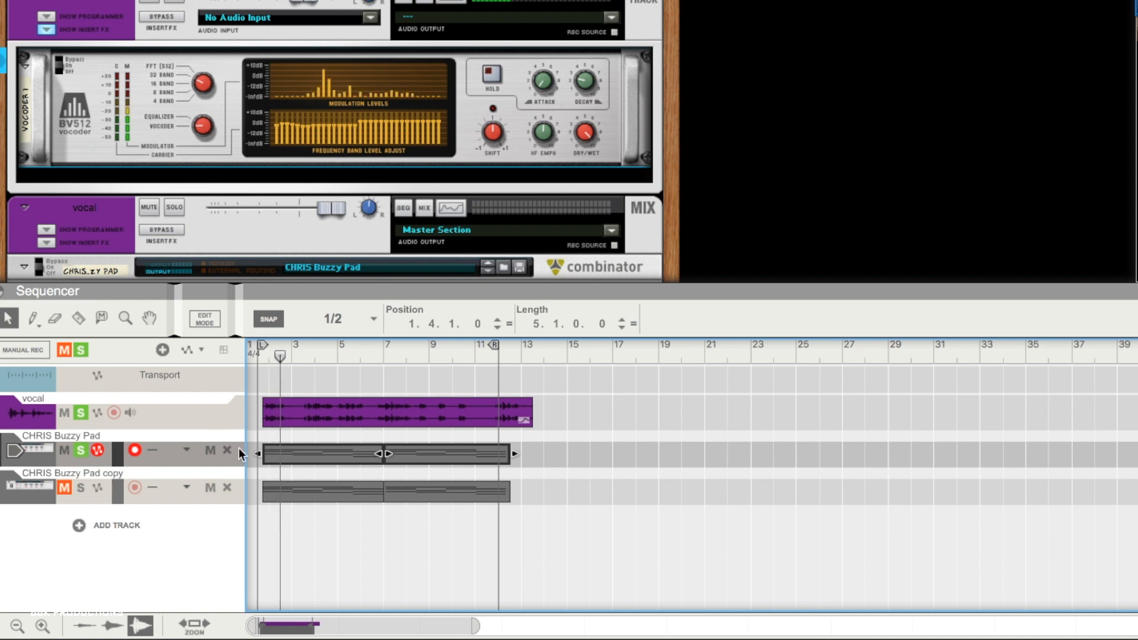
Step: Mute the CHRIS Buzzy Pad carrier during playback, solo it again and replay from the loop start
click(62, 454)
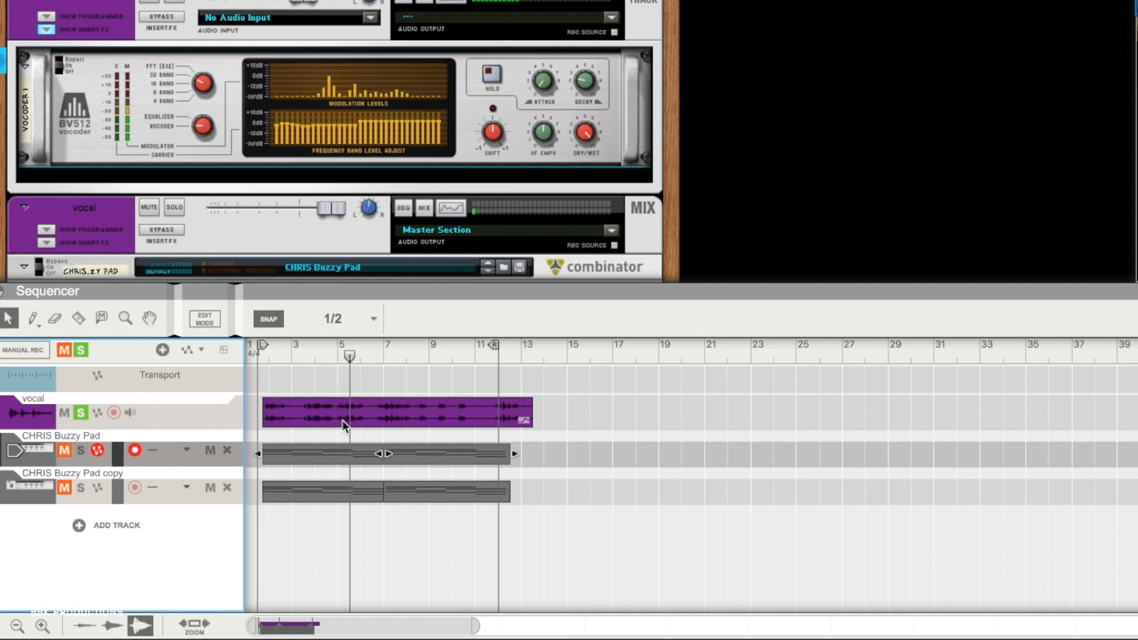
click(79, 452)
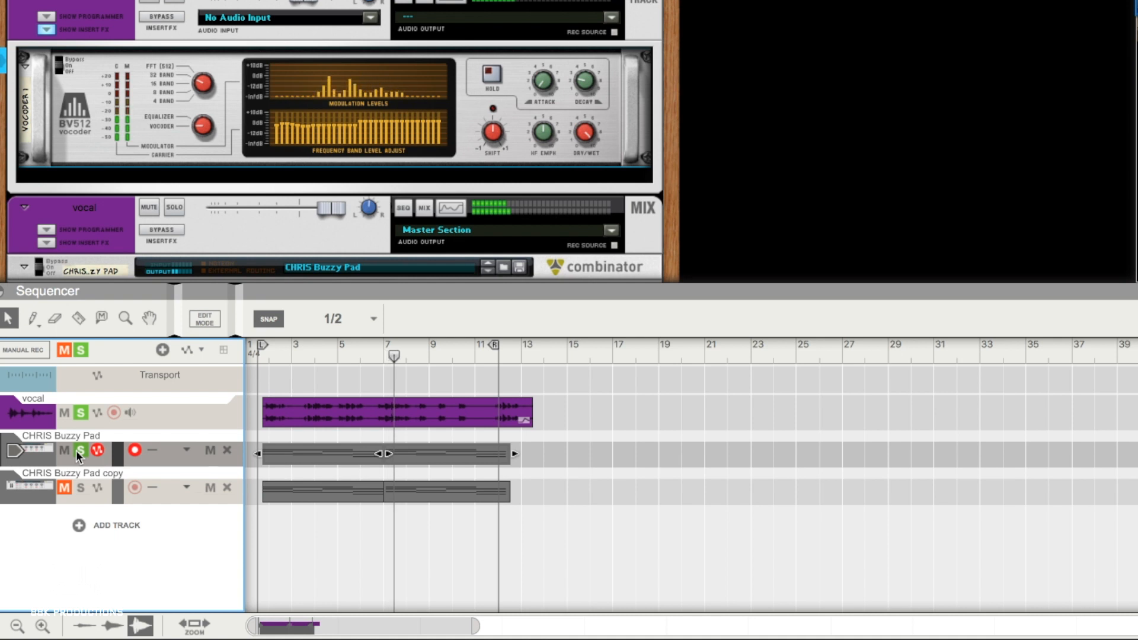
click(268, 355)
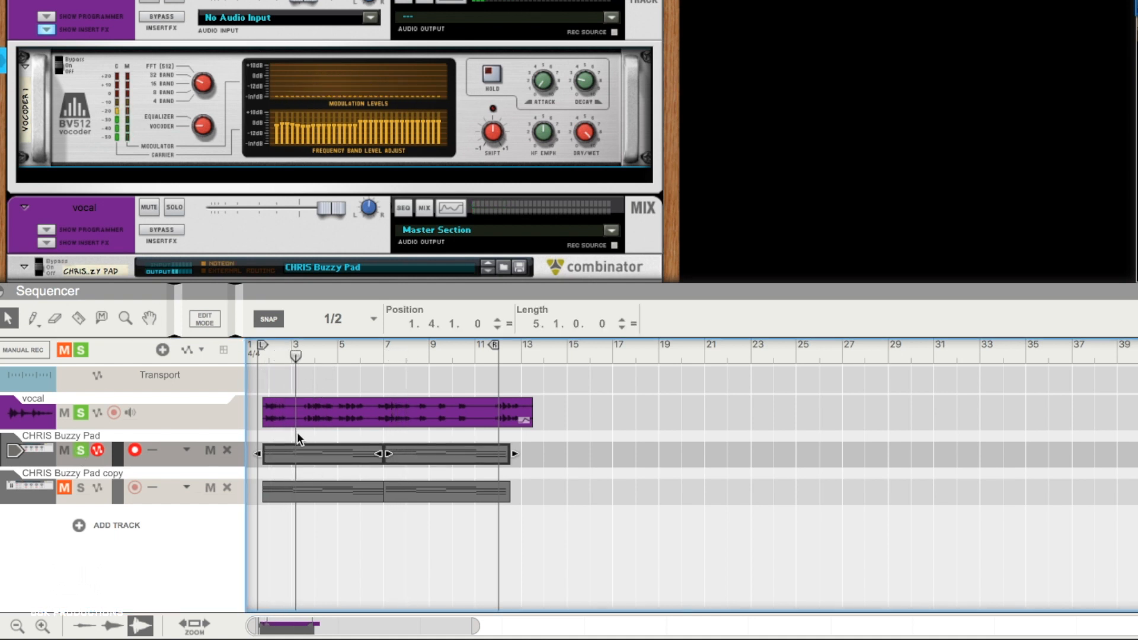
Step: Open the first CHRIS Buzzy Pad clip for note editing and select all of its notes
double_click(292, 449)
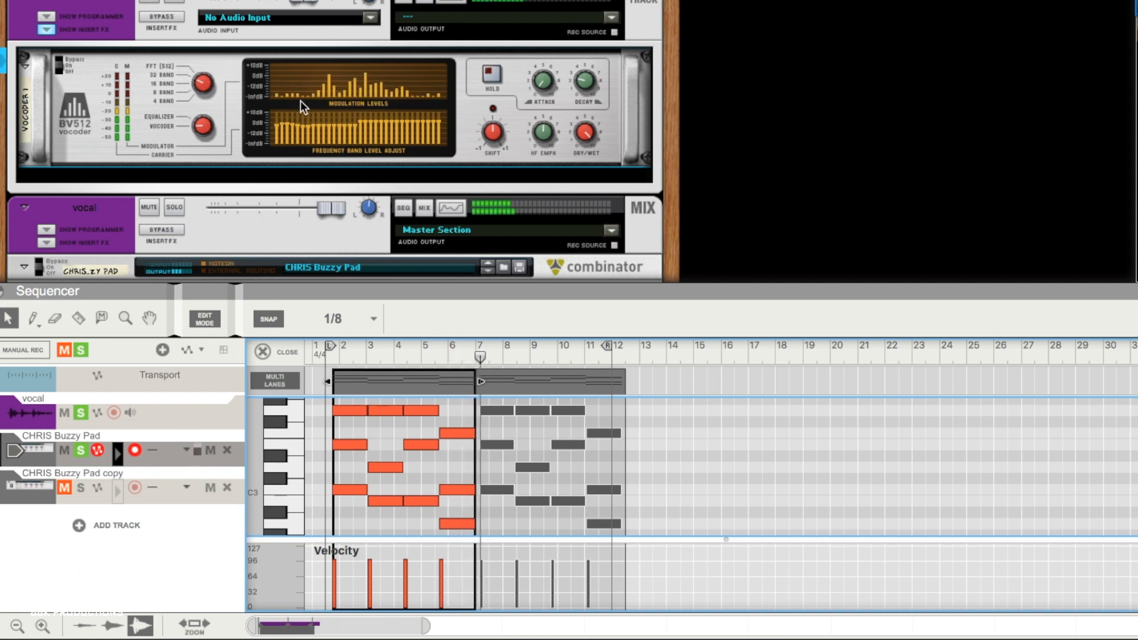
scroll(385, 417, up, 3)
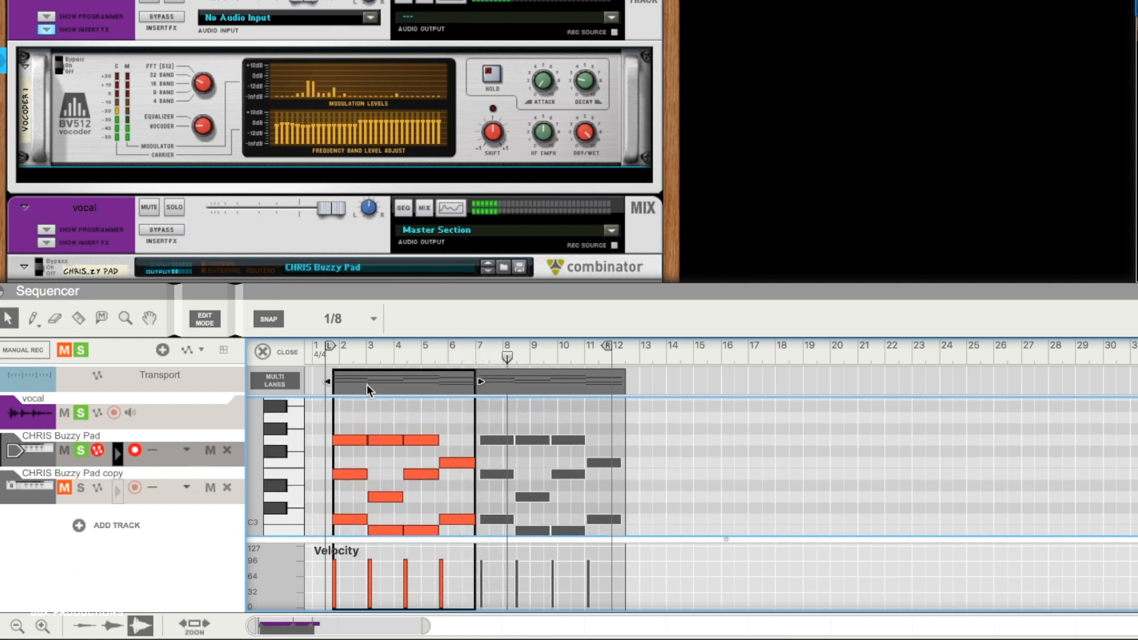
scroll(359, 405, down, 2)
drag(445, 574, 470, 501)
scroll(420, 472, up, 3)
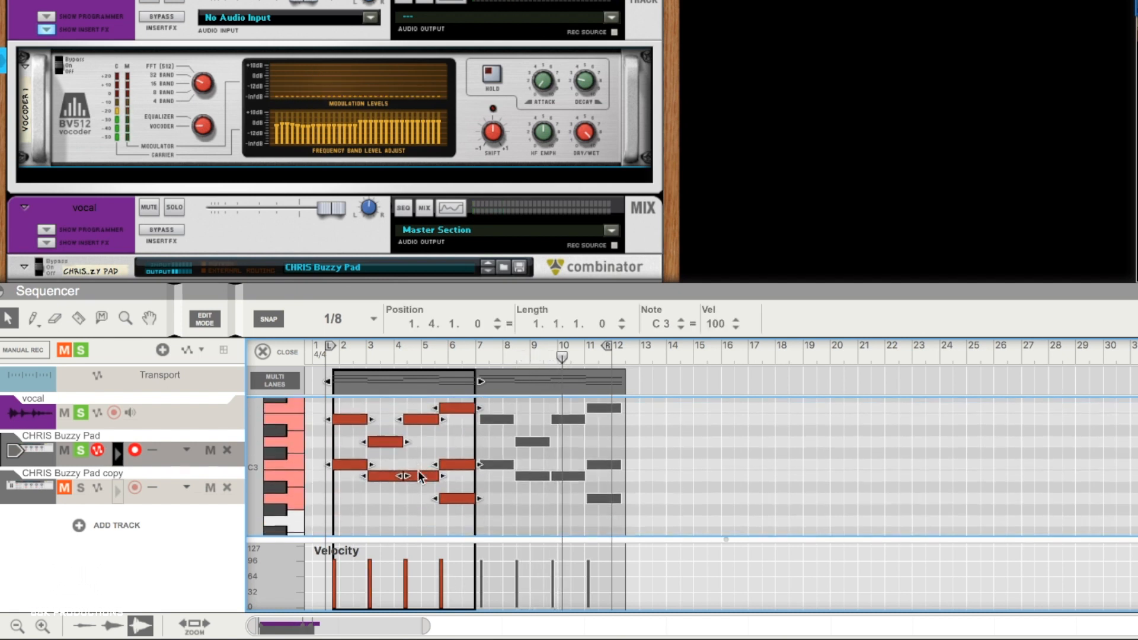
Step: Transpose the selected notes down so the first clip's C 3 note becomes F 2, and play from the loop start
scroll(418, 474, down, 4)
drag(346, 418, 345, 497)
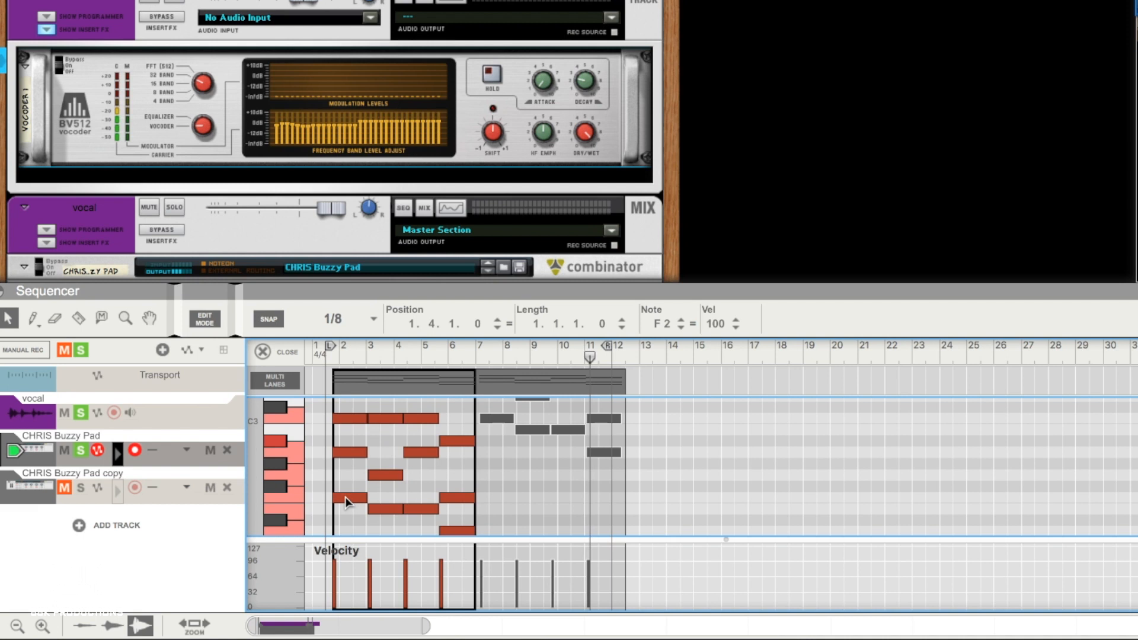
click(334, 352)
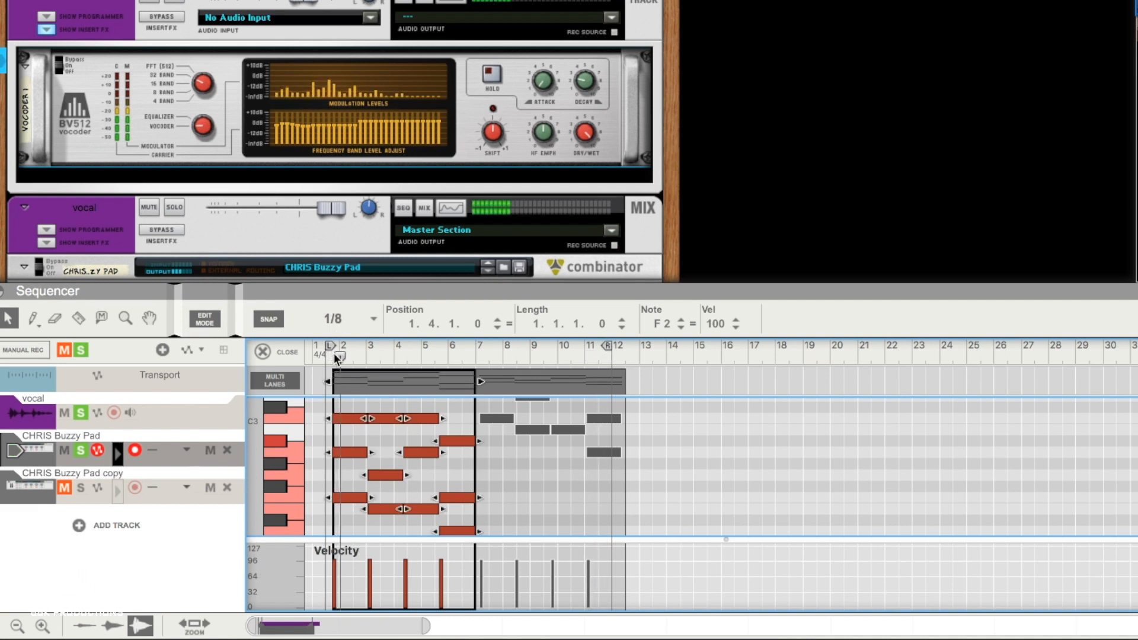
Step: Transpose the selected notes back up so the first clip's F 2 note becomes C 3, and play from the loop start
scroll(358, 424, up, 2)
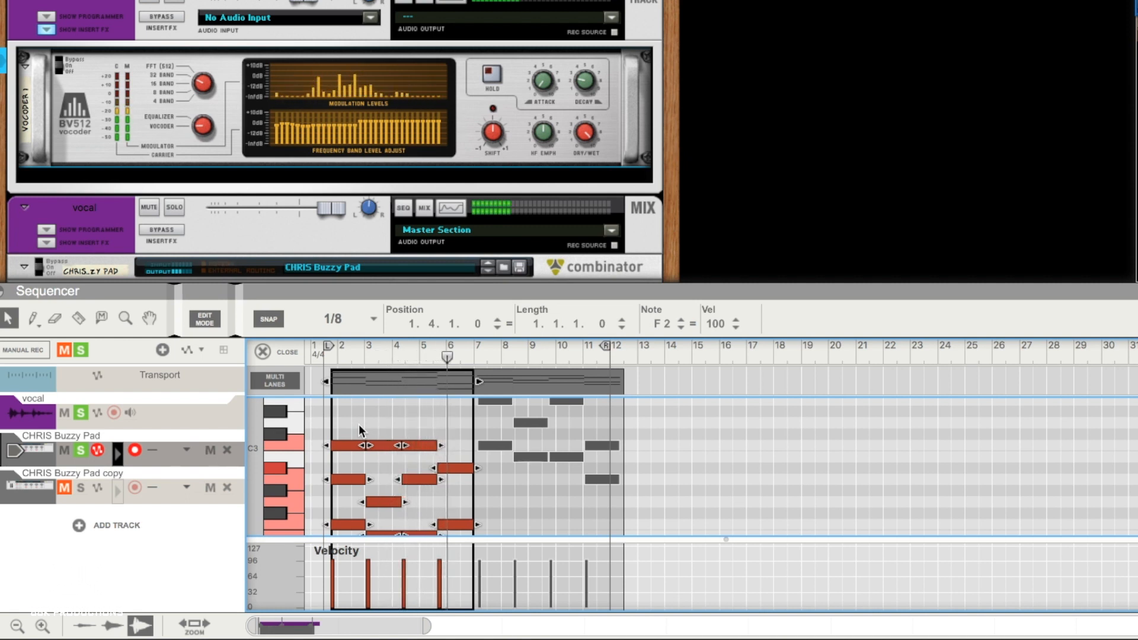
scroll(359, 424, up, 2)
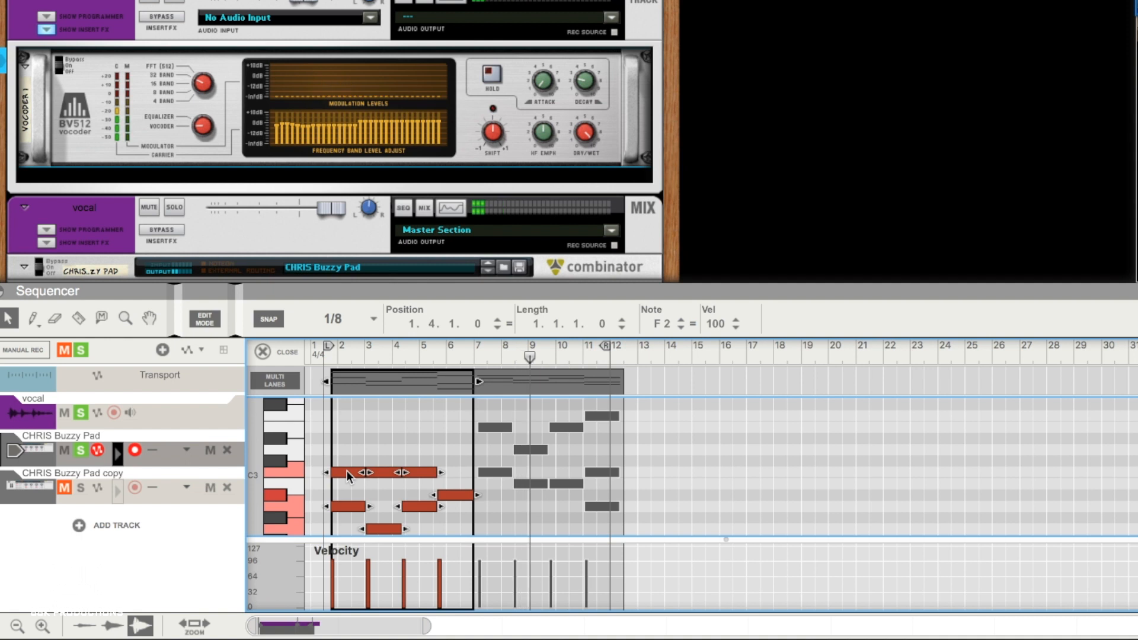
drag(347, 471, 343, 430)
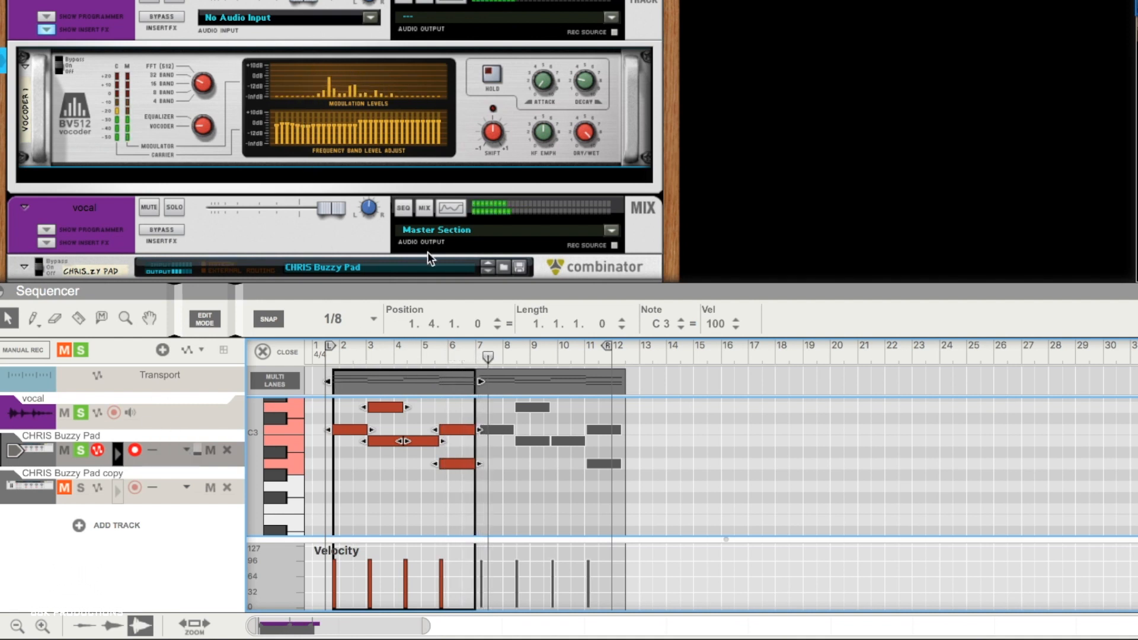
click(329, 357)
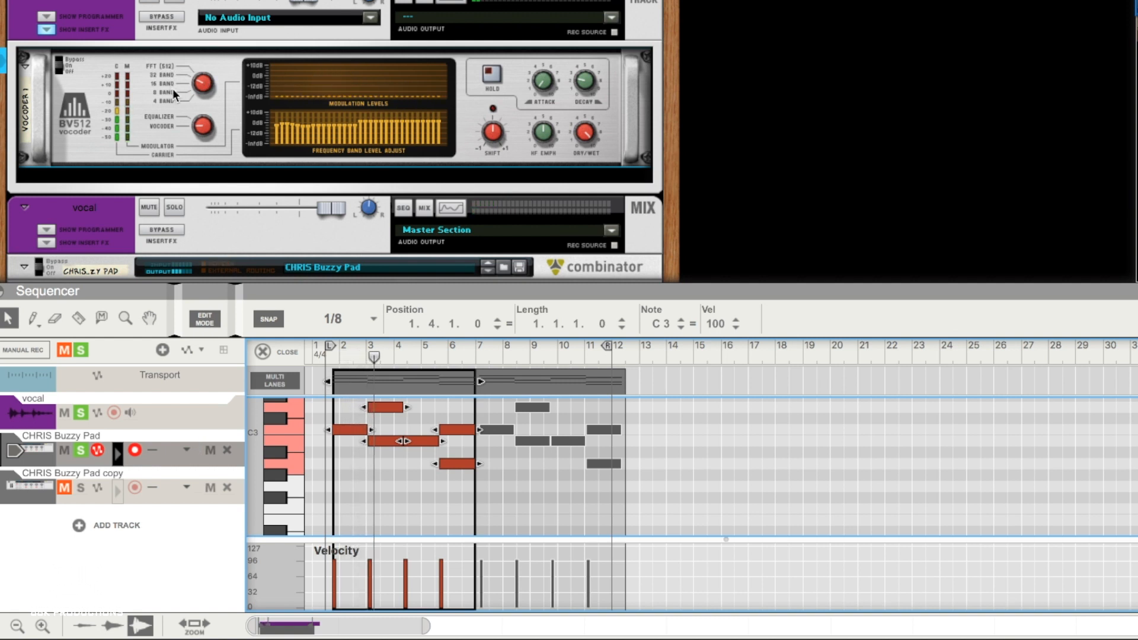
Step: Reduce the vocoder's band count to 4 bands for comparison and turn it back up
drag(202, 89, 202, 119)
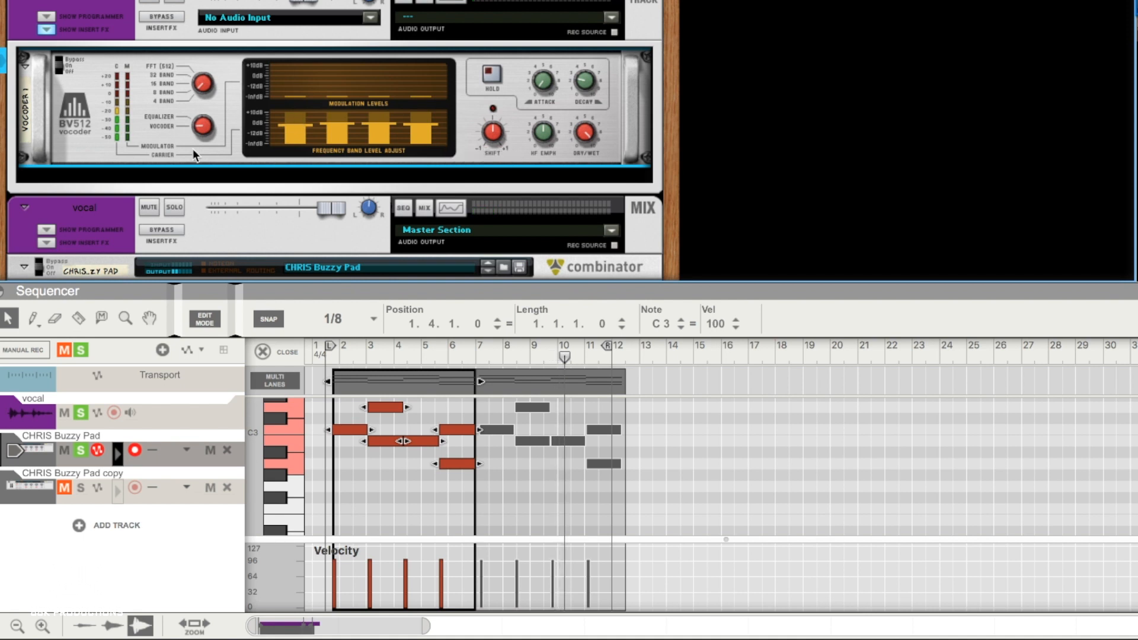
drag(201, 87, 199, 61)
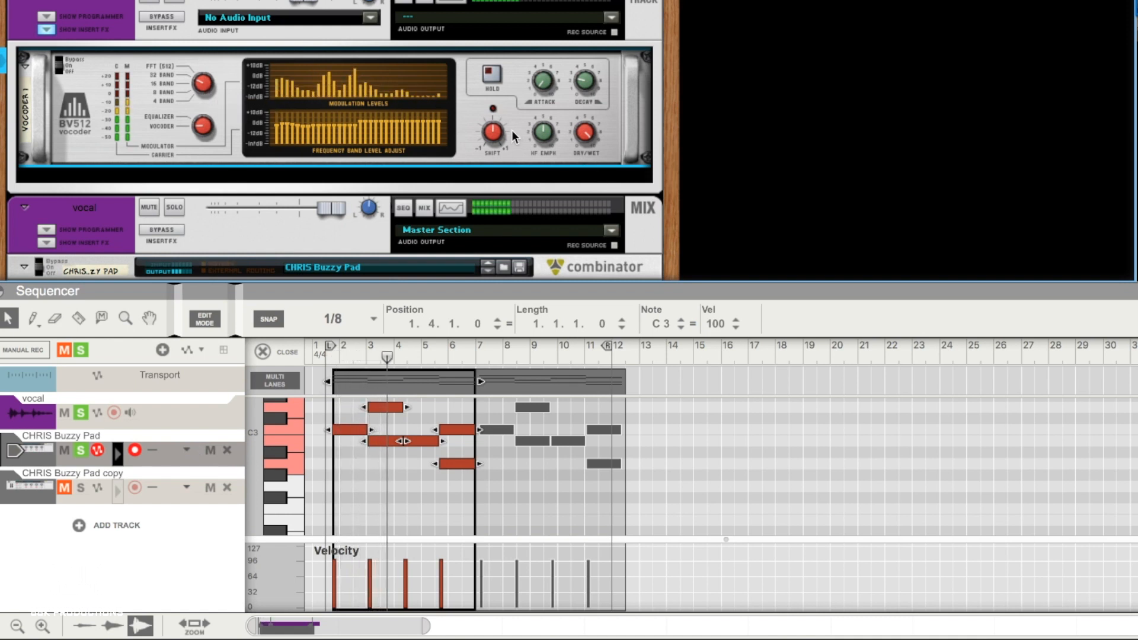
Step: Raise the vocoder's Shift and Attack settings while the loop plays
drag(493, 128, 497, 127)
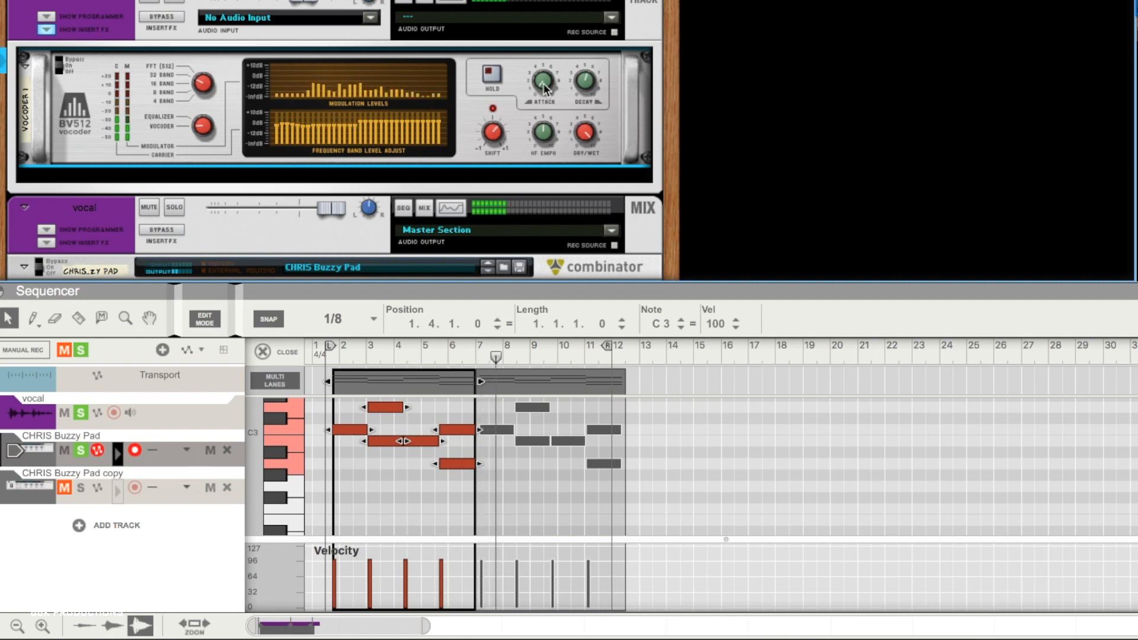
drag(545, 77, 545, 73)
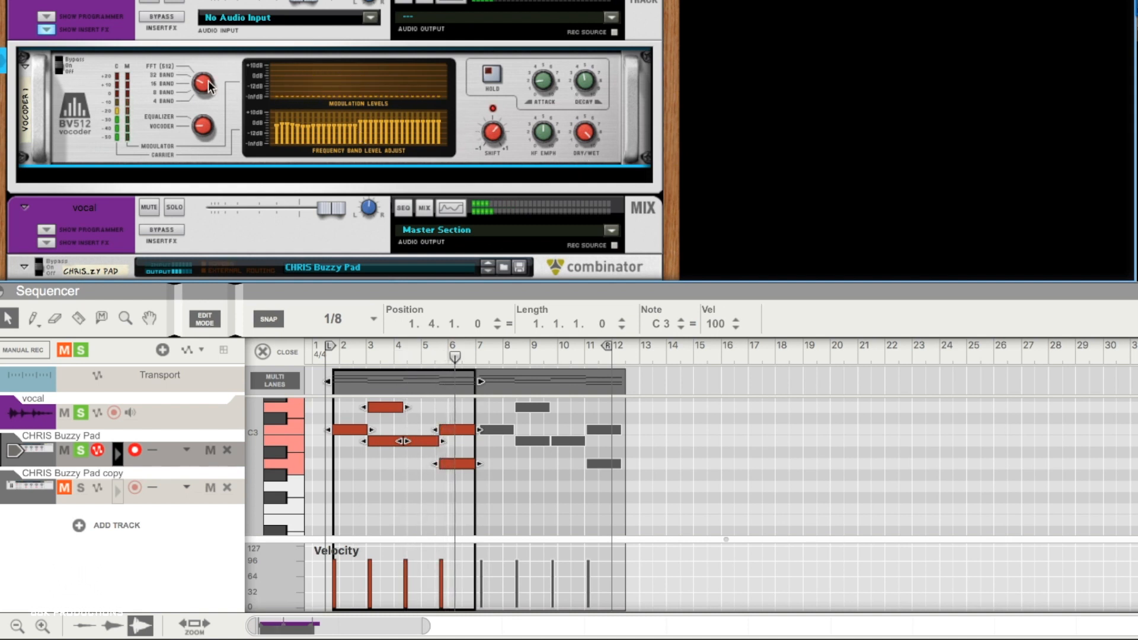
Step: Set the vocoder to 16 bands and draw frequency band levels that cut the outer bands while keeping the middle ones raised
drag(202, 85, 206, 87)
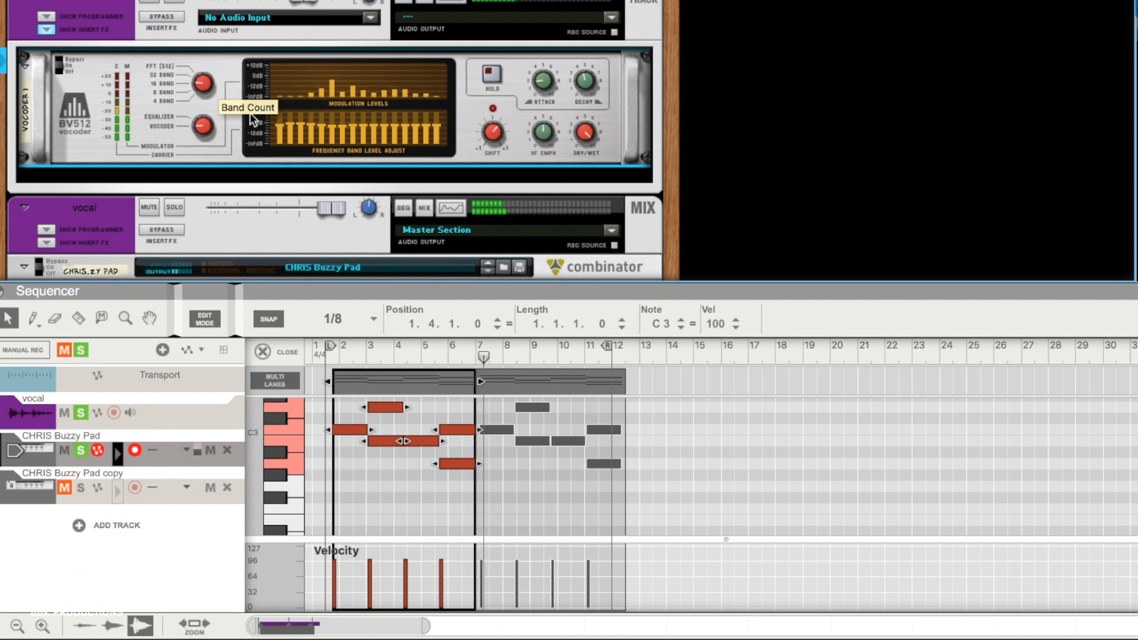
mouse_move(275, 133)
mouse_down()
mouse_move(399, 128)
mouse_move(436, 158)
mouse_move(407, 152)
mouse_up()
mouse_move(334, 136)
mouse_down()
mouse_move(270, 155)
mouse_move(338, 170)
mouse_move(341, 132)
mouse_move(384, 129)
mouse_up()
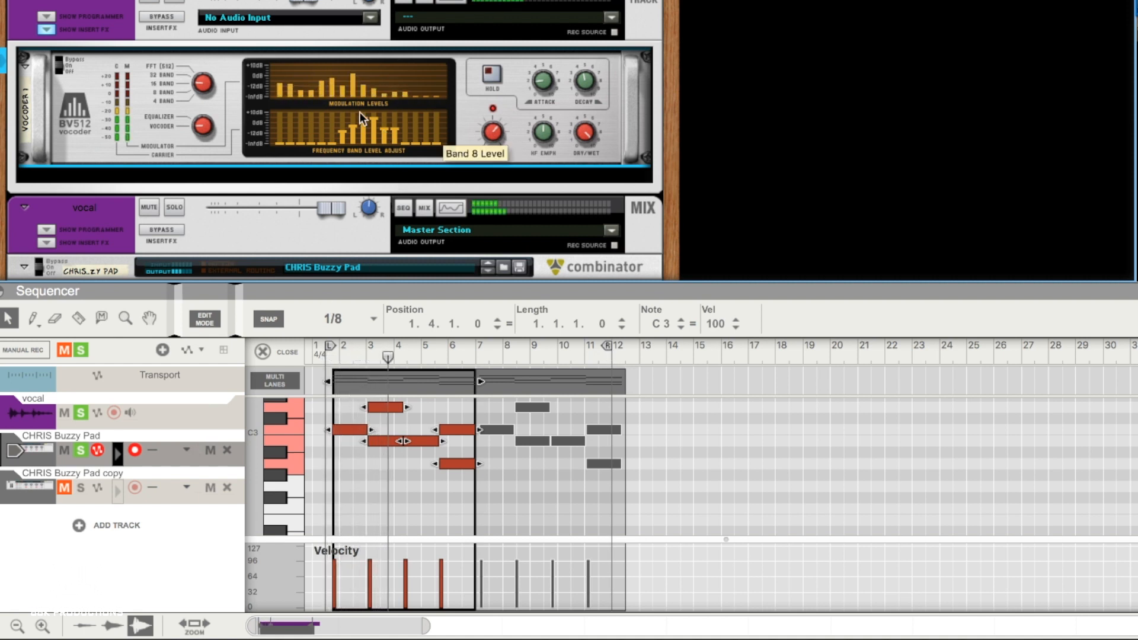
Step: Add an RV7000 MkII Reverb after the vocoder and set its Decay to about 86
right_click(187, 156)
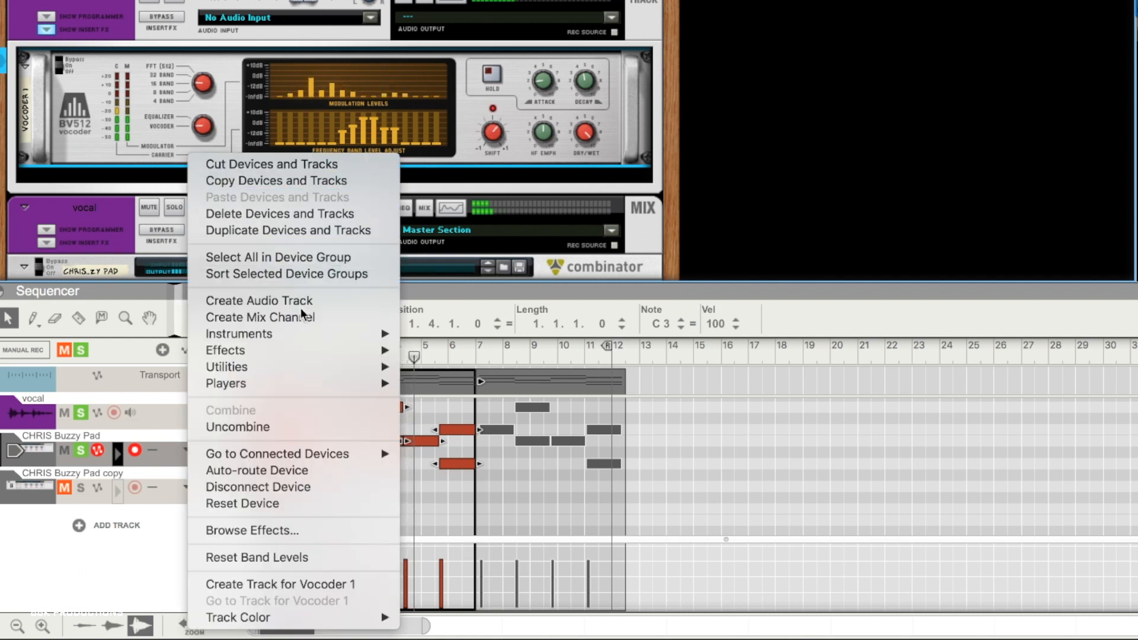
mouse_move(300, 349)
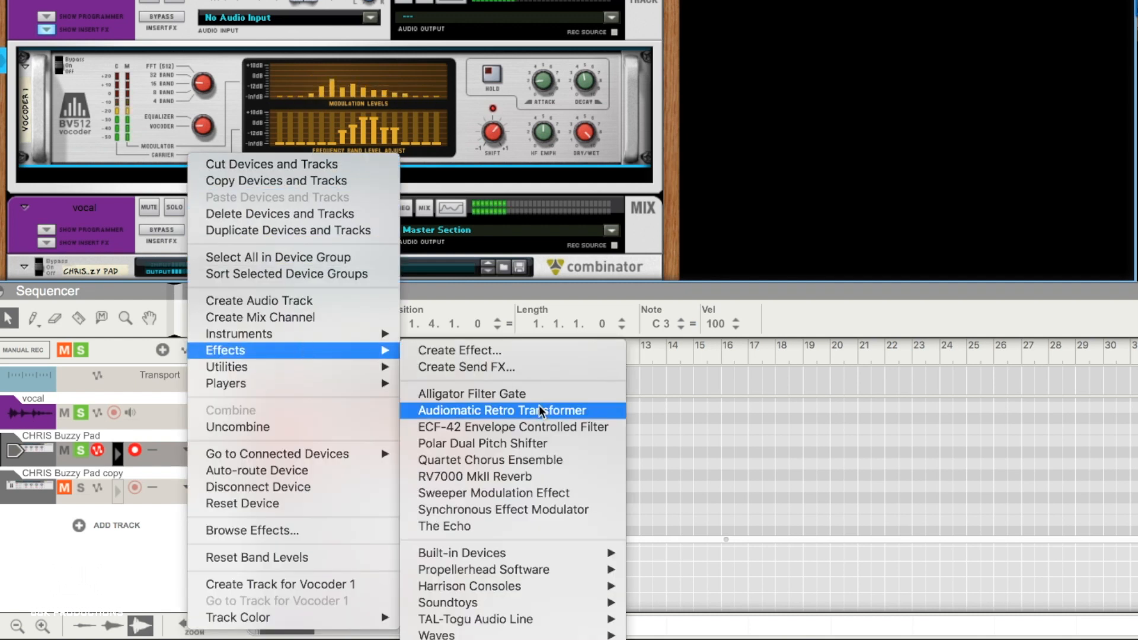
click(474, 476)
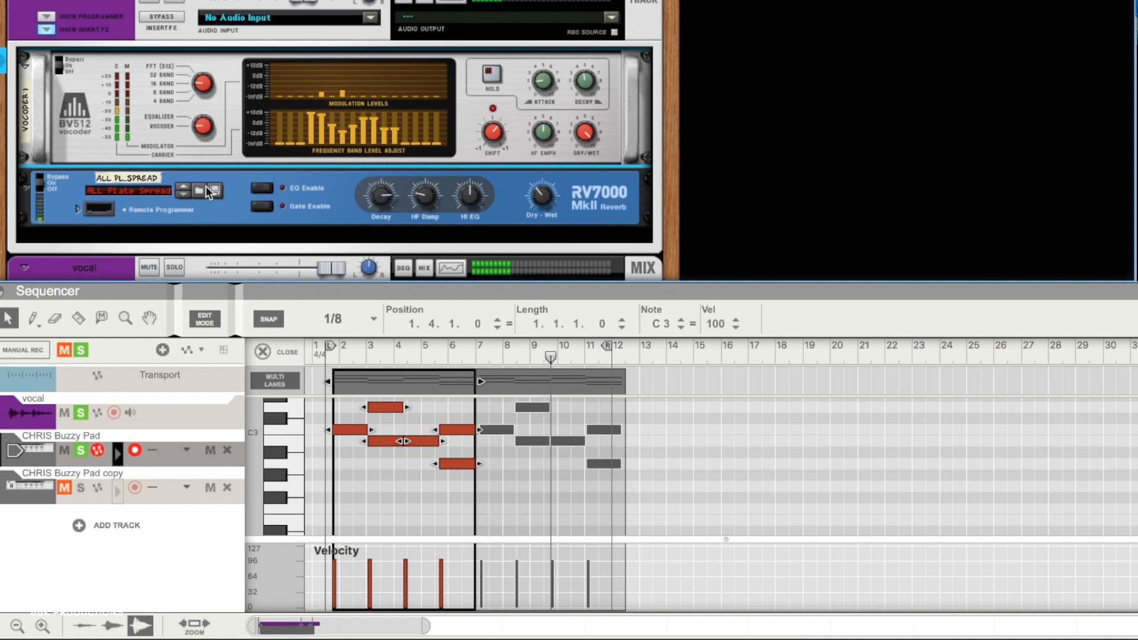
drag(384, 196, 384, 204)
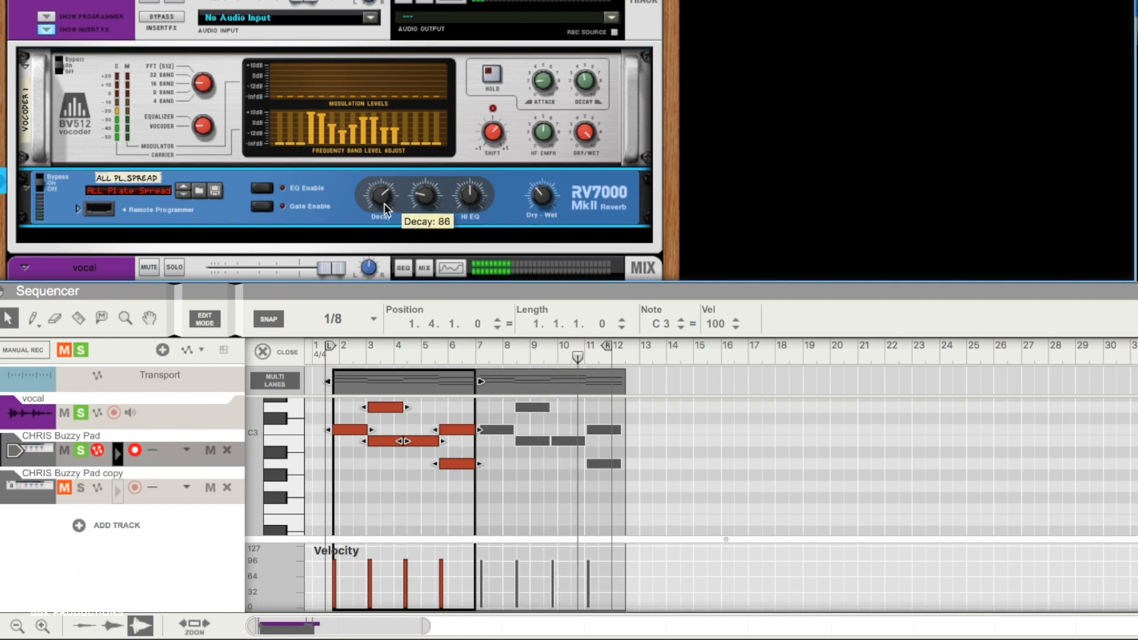